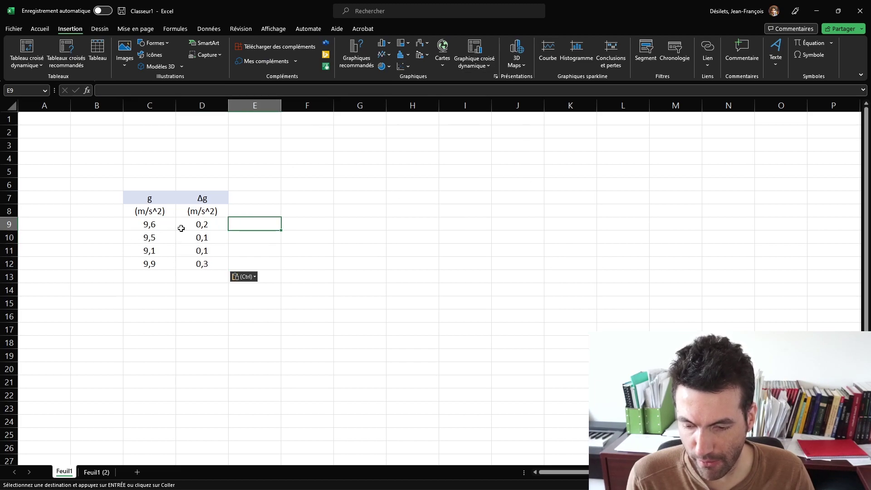
# Enter the column header "essai" in cell E7, beside the Δg column
pyautogui.click(262, 195)
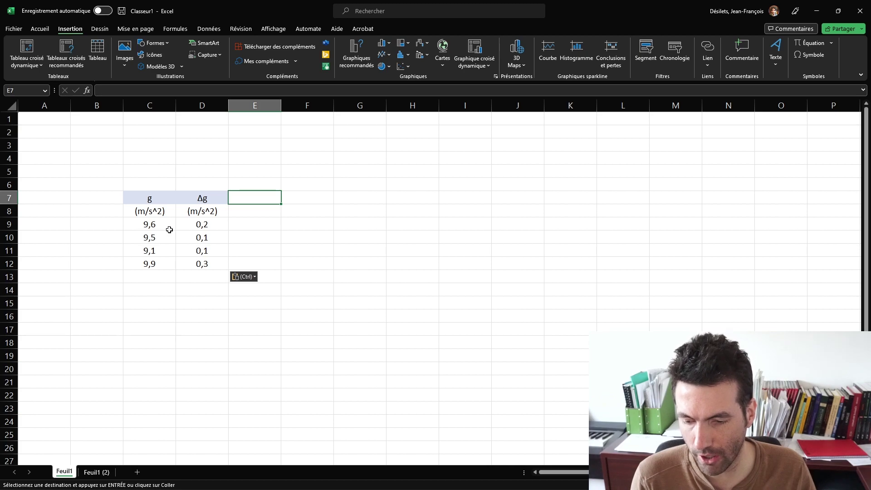
pyautogui.moveTo(168, 227); pyautogui.dragTo(161, 263)
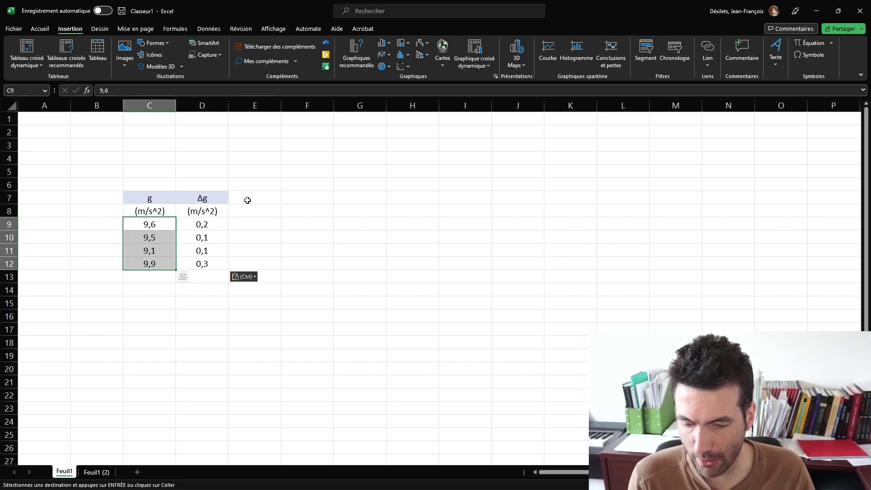
pyautogui.click(253, 214)
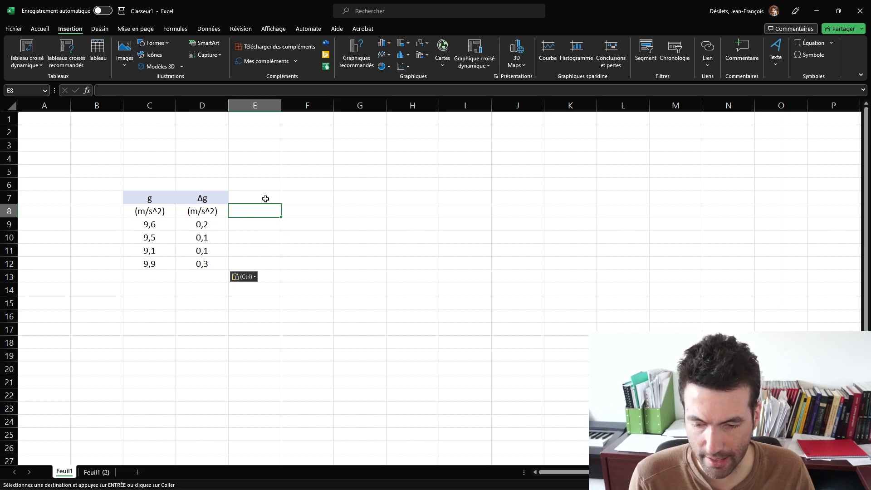
pyautogui.click(265, 199)
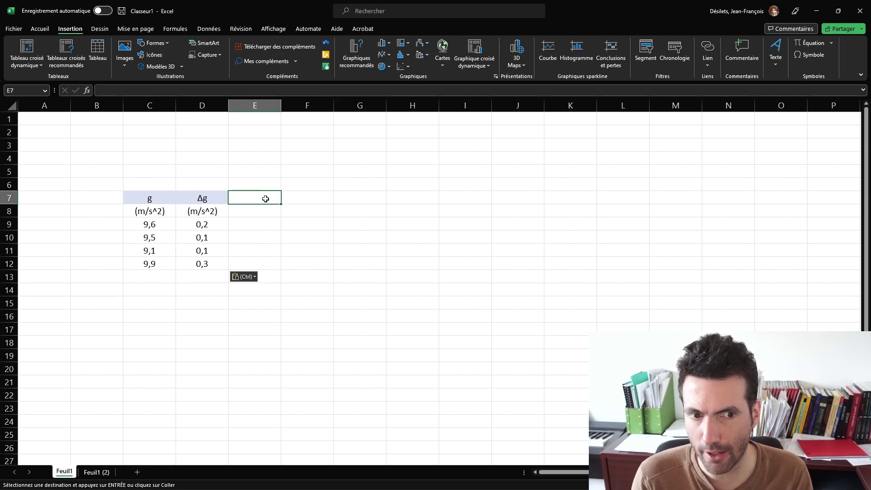
pyautogui.write('essai')
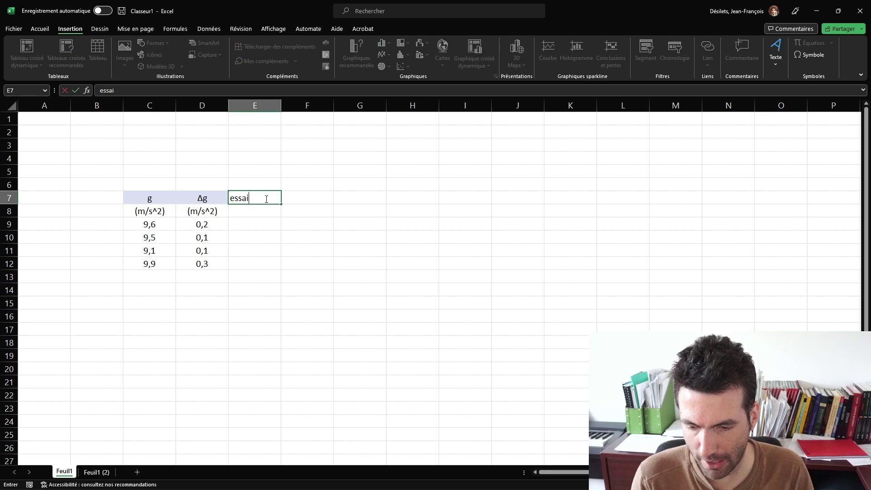
pyautogui.press('Return')
# Fill cells E9 to E12 of the essai column with the trial numbers 1, 2, 3 and 4
pyautogui.press('Down')
pyautogui.write('1')
pyautogui.press('Return')
pyautogui.write('2')
pyautogui.press('Return')
pyautogui.write('3')
pyautogui.press('Return')
pyautogui.write('4')
pyautogui.press('Return')
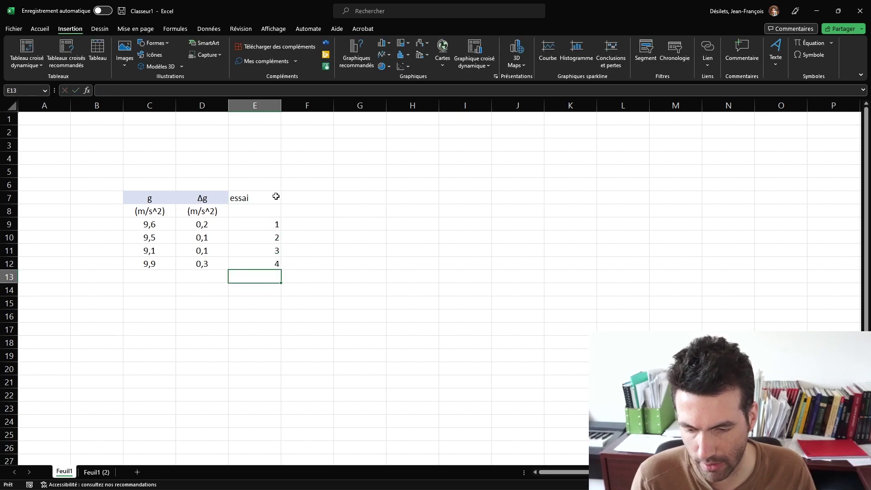
# Insert a scatter chart of the g values in C9:C12 against the trial numbers in E9:E12 and place it beside the table
pyautogui.moveTo(151, 225); pyautogui.dragTo(158, 262)
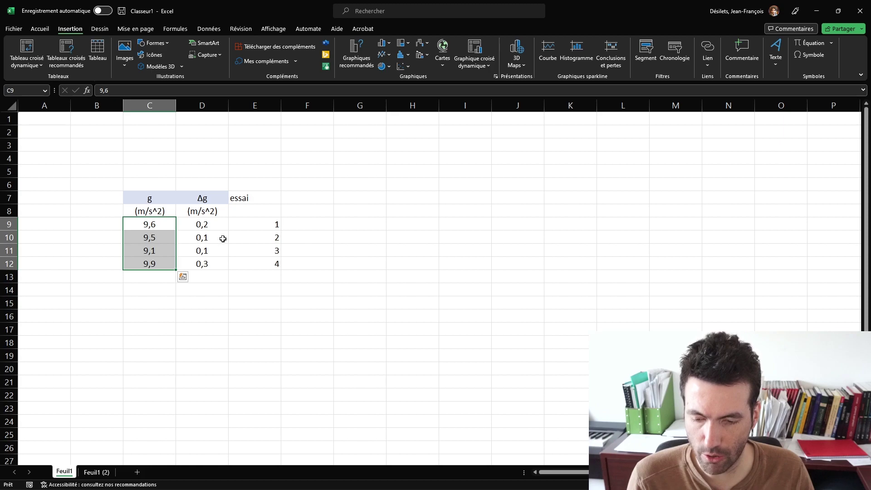
pyautogui.keyDown('ctrl'); pyautogui.moveTo(250, 222); pyautogui.dragTo(253, 261); pyautogui.keyUp('ctrl')
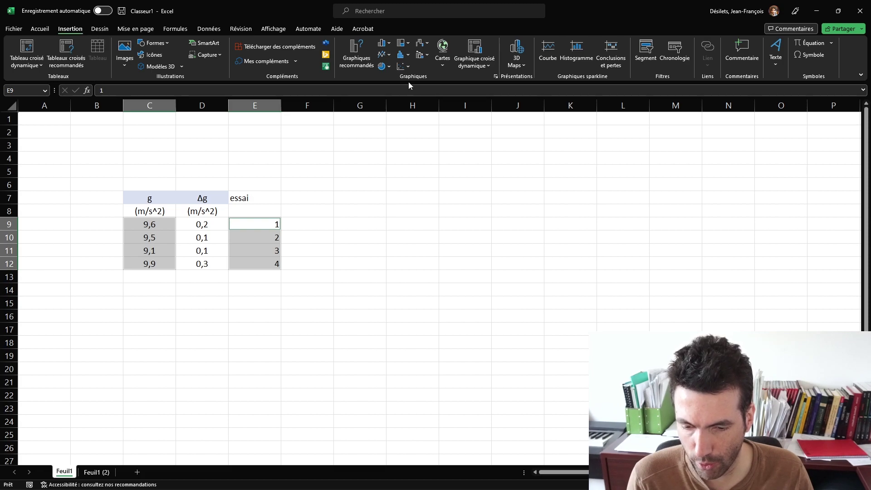
pyautogui.click(401, 68)
pyautogui.click(408, 96)
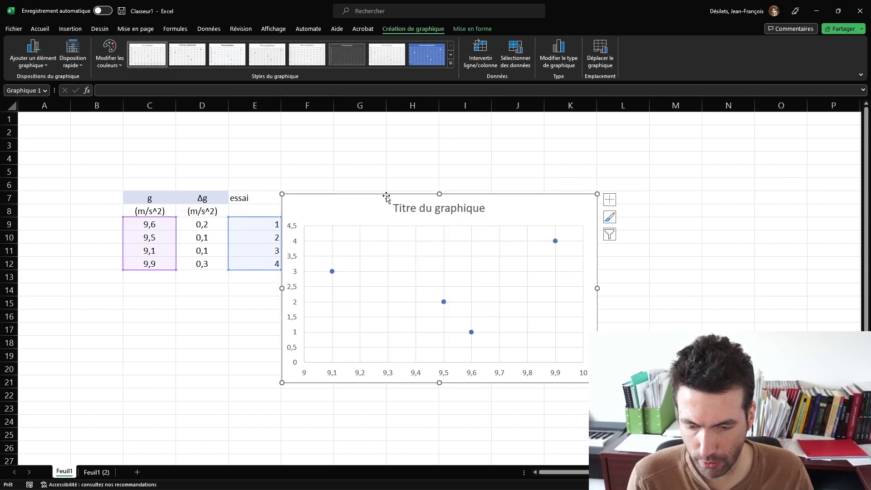
pyautogui.moveTo(410, 181); pyautogui.dragTo(415, 152)
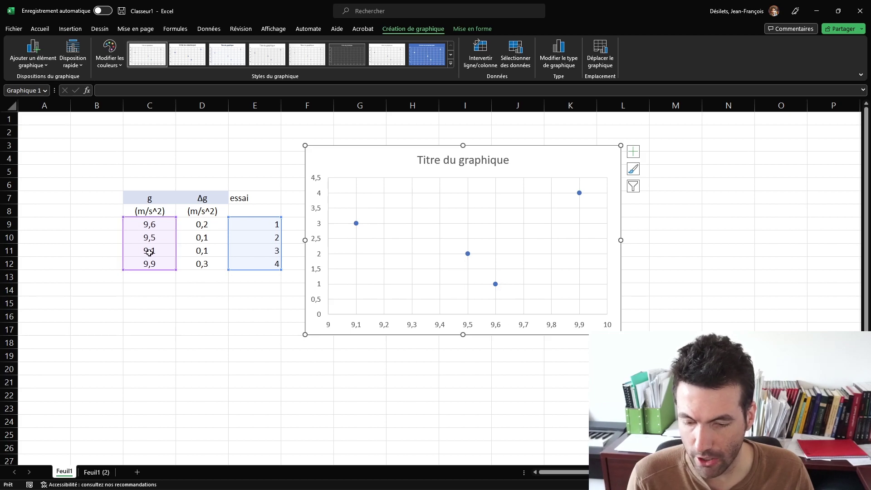
# Change the chart title to "Diagramme de comparaison linéaire pour g (m/s^2)"
pyautogui.click(202, 290)
pyautogui.moveTo(202, 224); pyautogui.dragTo(202, 263)
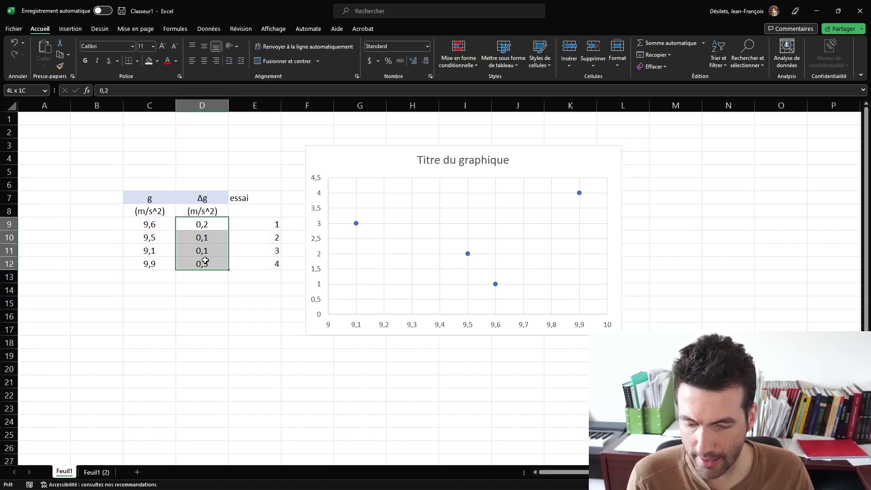
pyautogui.click(492, 196)
pyautogui.click(482, 170)
pyautogui.tripleClick(449, 162)
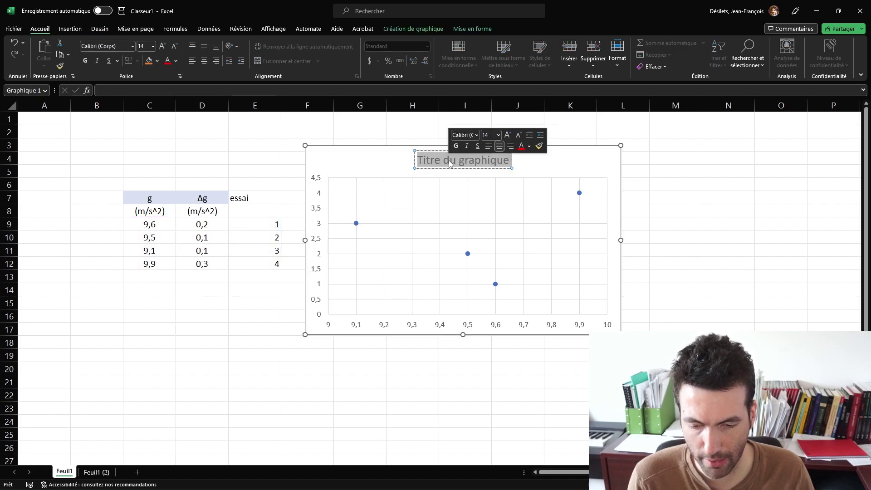
pyautogui.write('Diagramme de comparaison linéaire pour')
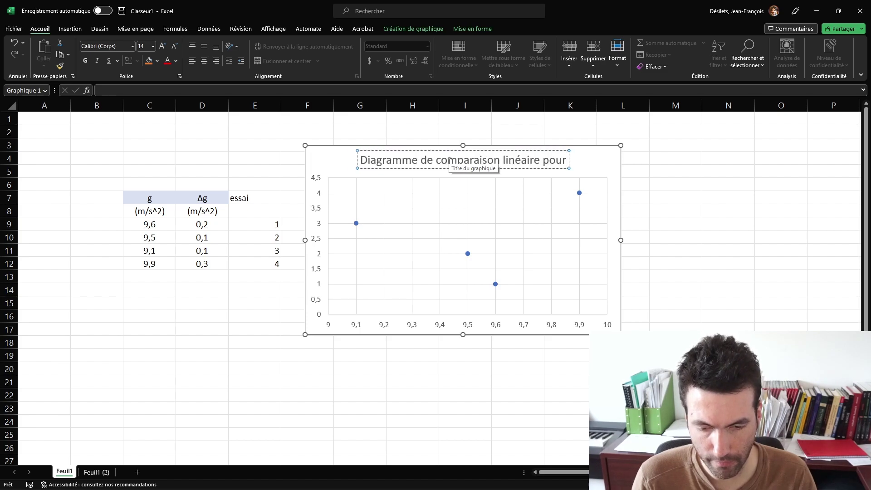
pyautogui.write(' g (m/s^2)')
pyautogui.click(580, 210)
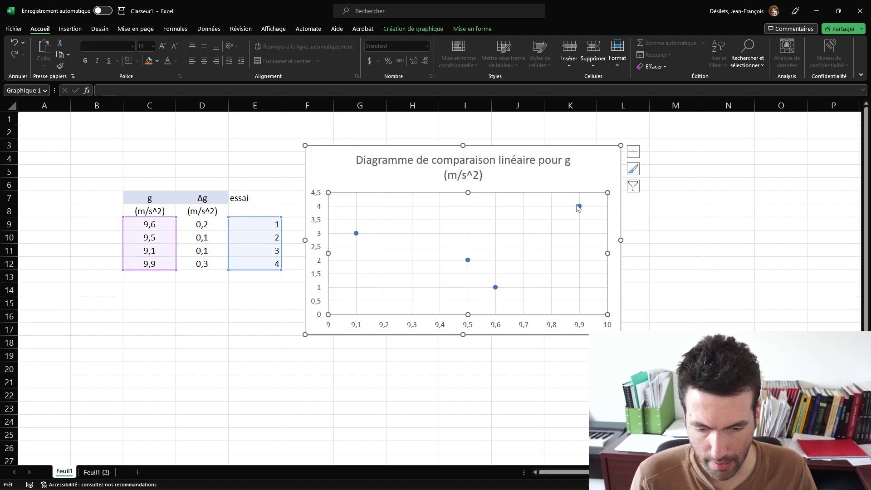
# Add error bars to the chart's data series
pyautogui.click(579, 207)
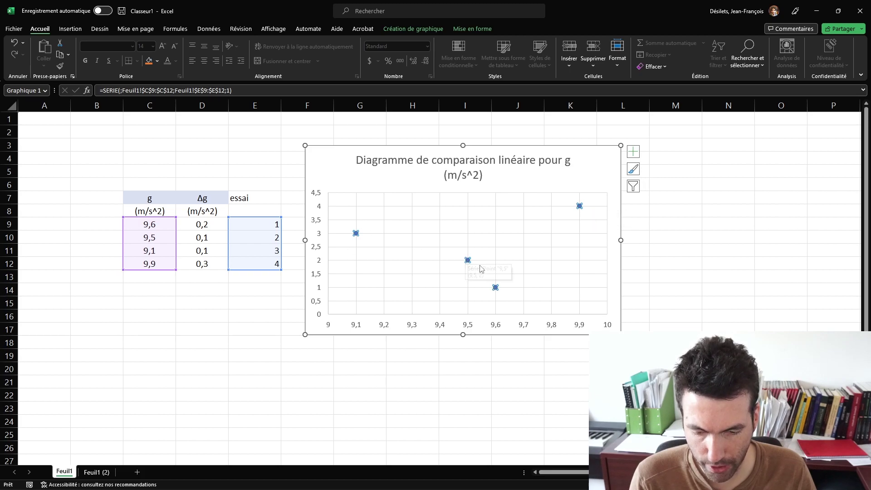
pyautogui.click(633, 151)
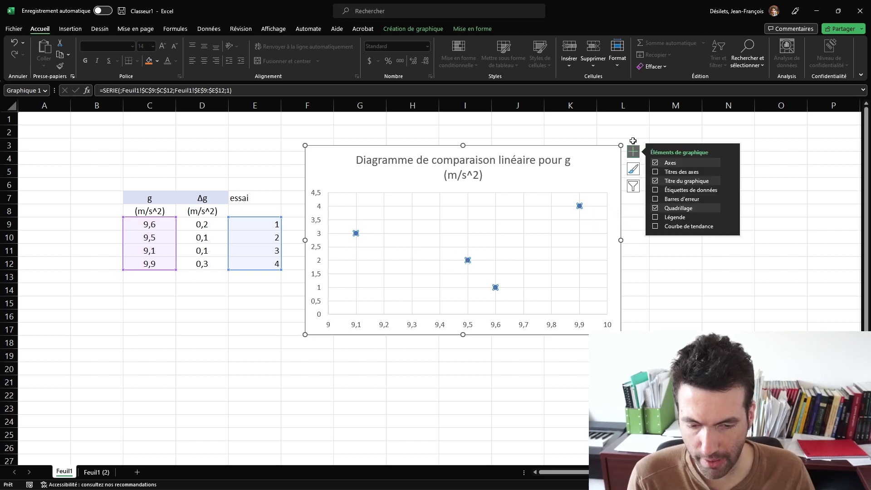
pyautogui.click(694, 200)
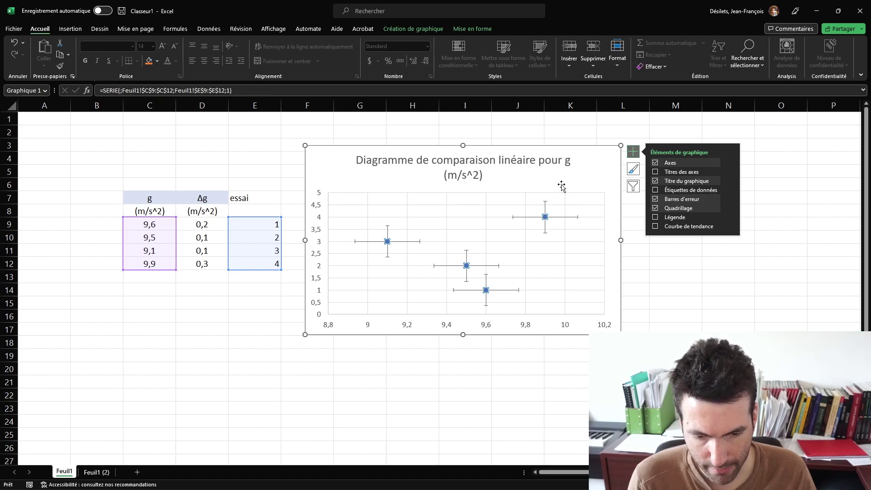
# Give the horizontal error bars custom positive and negative values, both taken from the Δg cells D9:D12
pyautogui.click(557, 218)
pyautogui.doubleClick(557, 218)
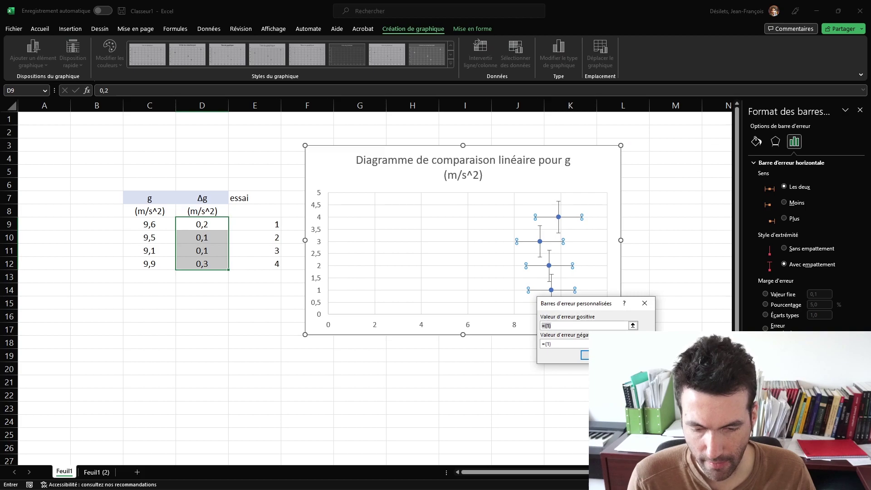
pyautogui.click(632, 326)
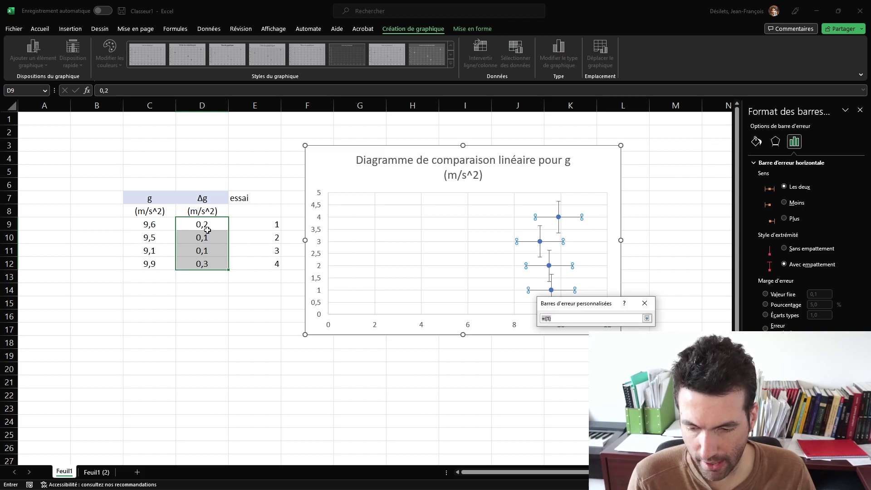
pyautogui.moveTo(205, 224); pyautogui.dragTo(212, 267)
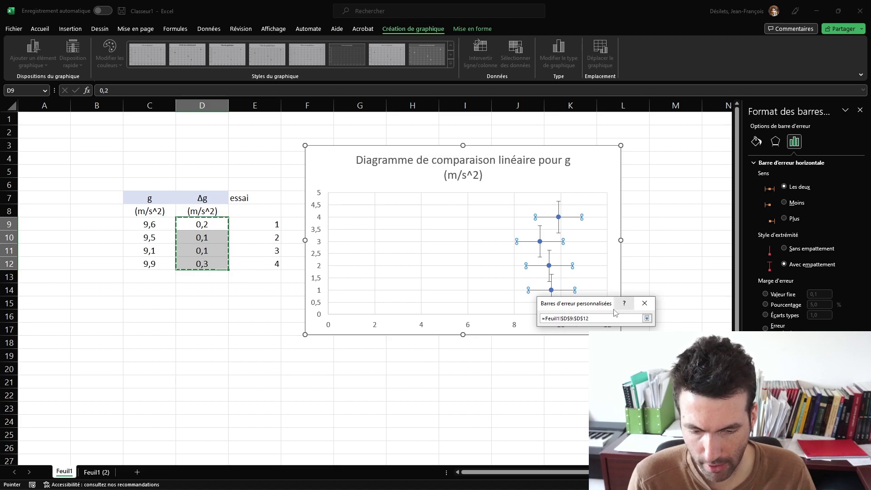
pyautogui.click(646, 319)
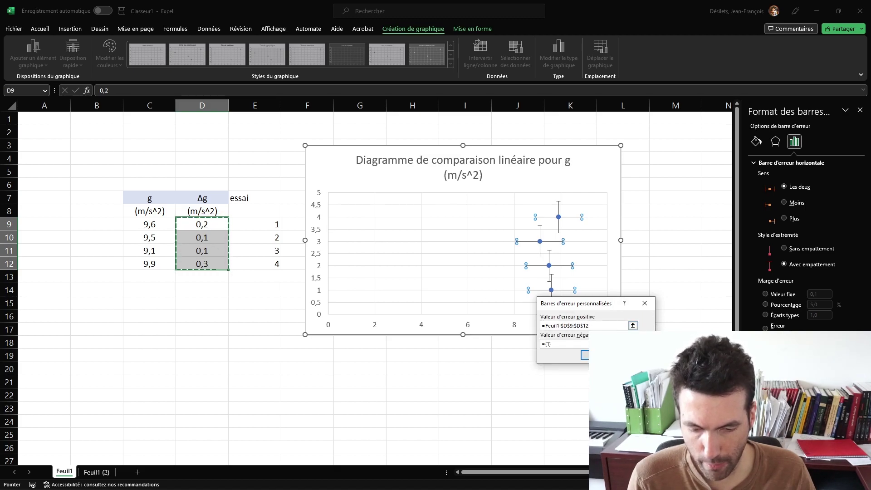
pyautogui.click(632, 344)
pyautogui.moveTo(217, 226); pyautogui.dragTo(216, 255)
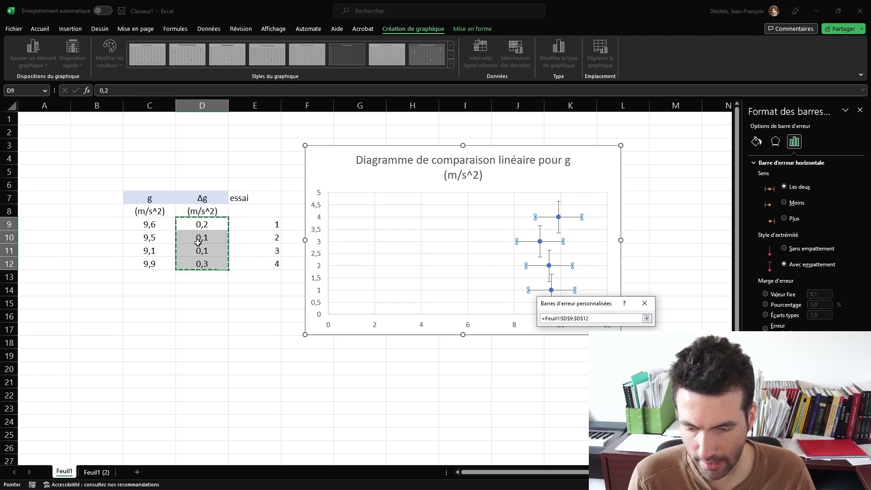
pyautogui.click(647, 318)
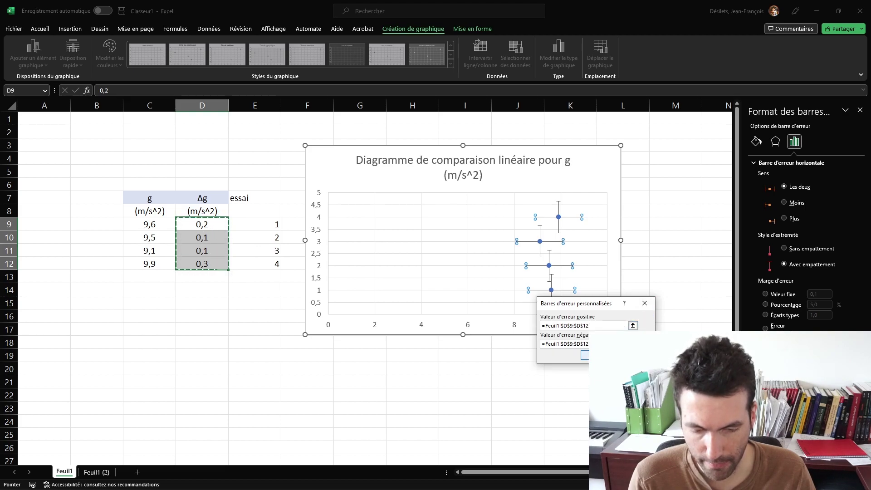
pyautogui.click(585, 355)
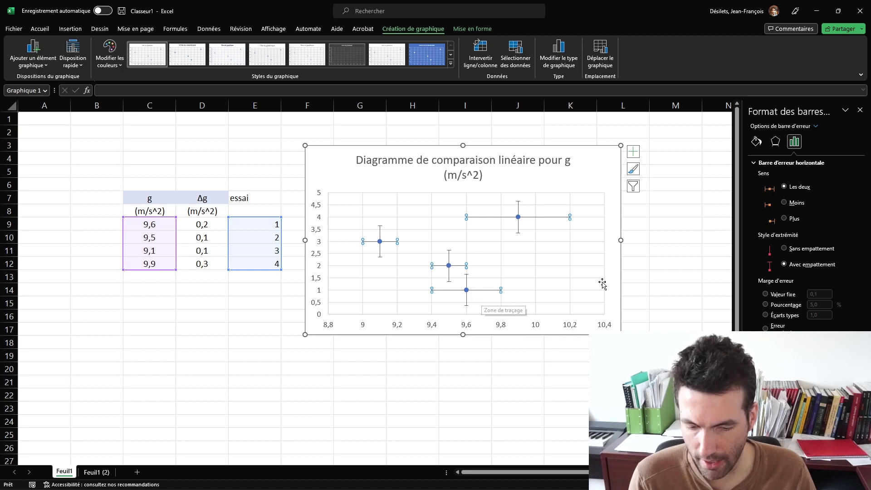
# Set the vertical error bars to a fixed value of 0
pyautogui.click(518, 209)
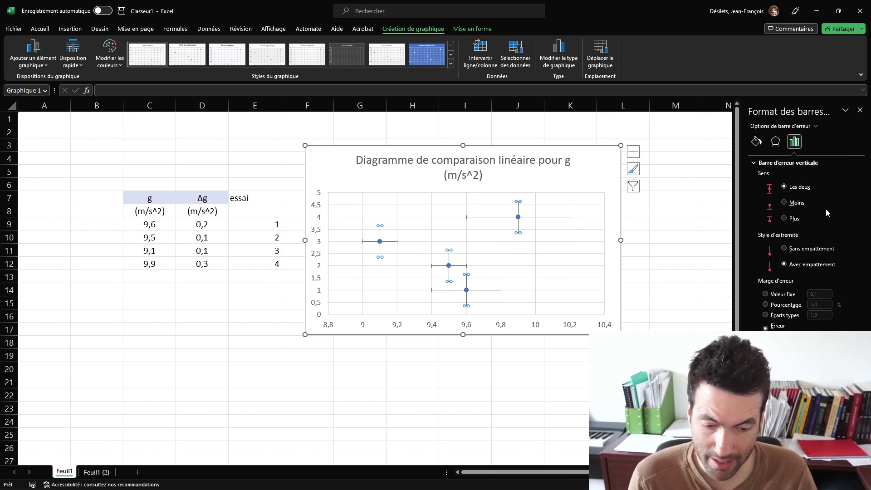
pyautogui.click(765, 294)
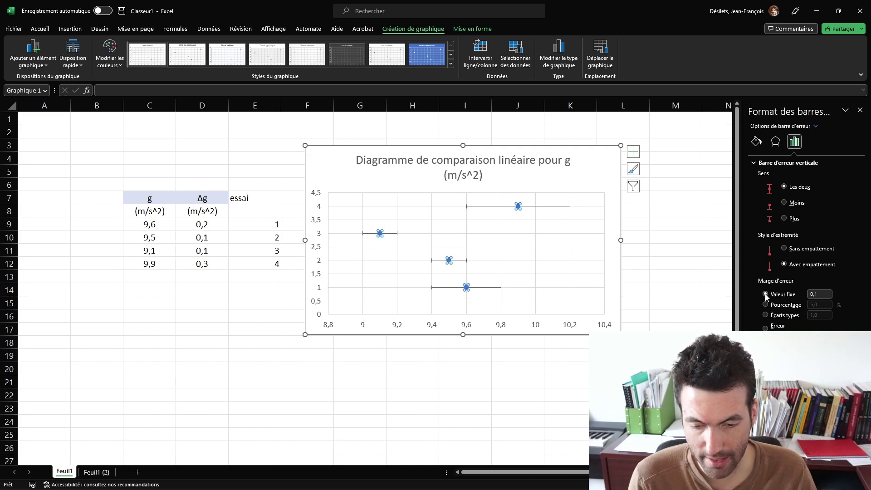
pyautogui.click(826, 294)
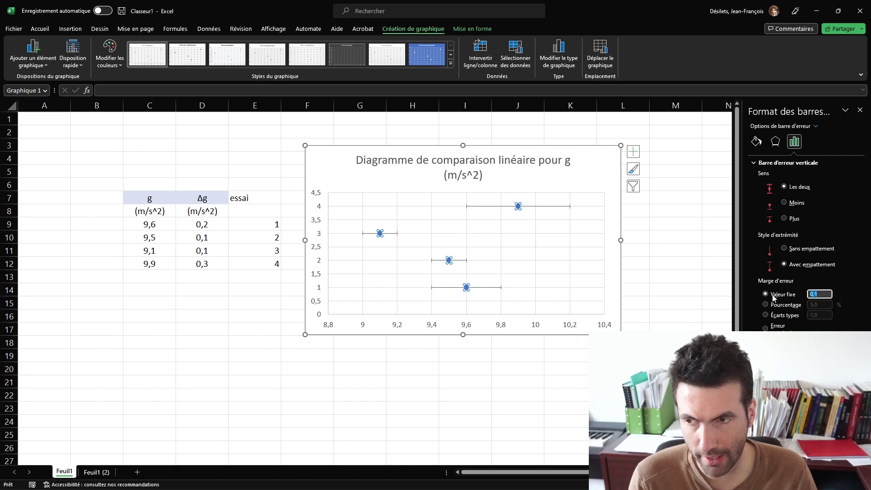
pyautogui.write('0')
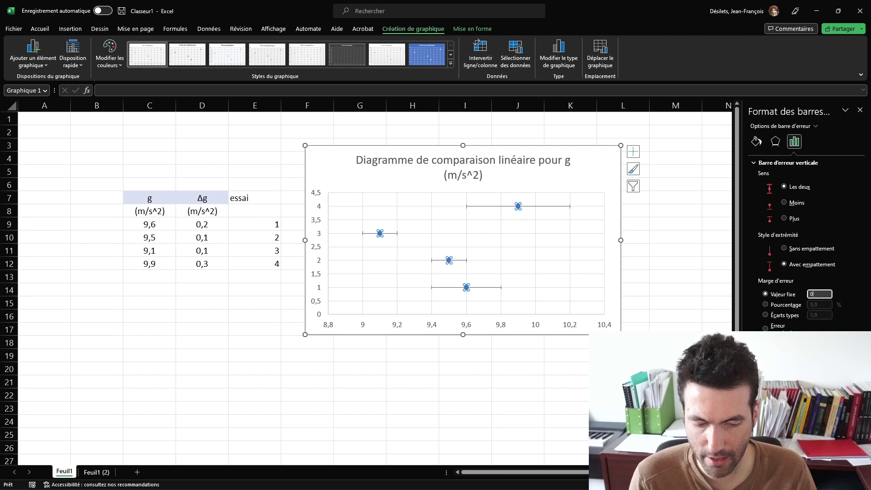
pyautogui.click(598, 320)
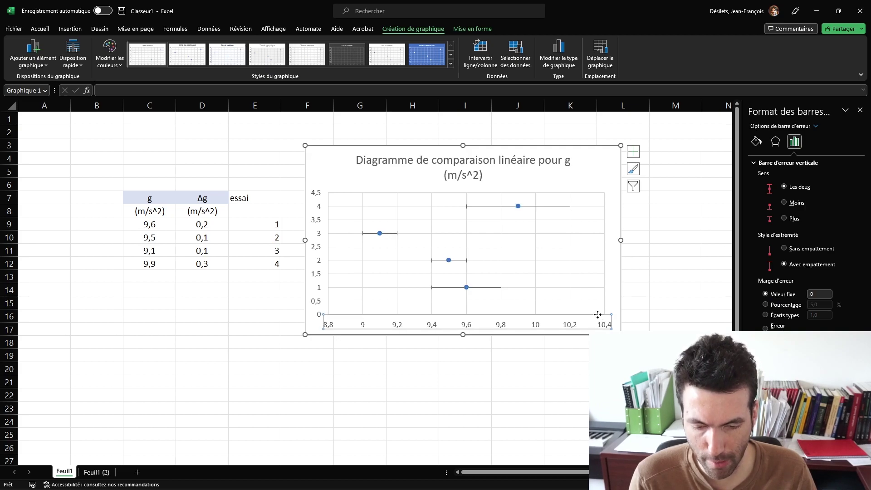
pyautogui.click(609, 303)
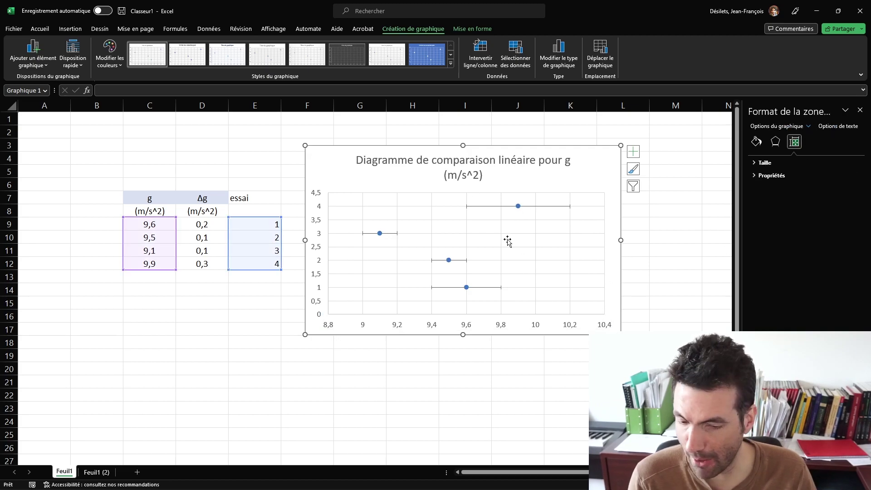
# Set the major unit of the chart's vertical axis to 1,0
pyautogui.click(323, 208)
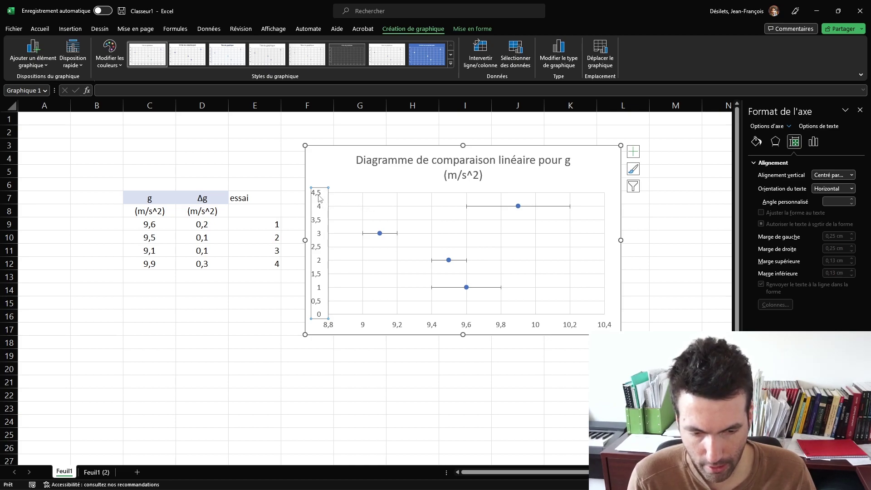
pyautogui.rightClick(319, 187)
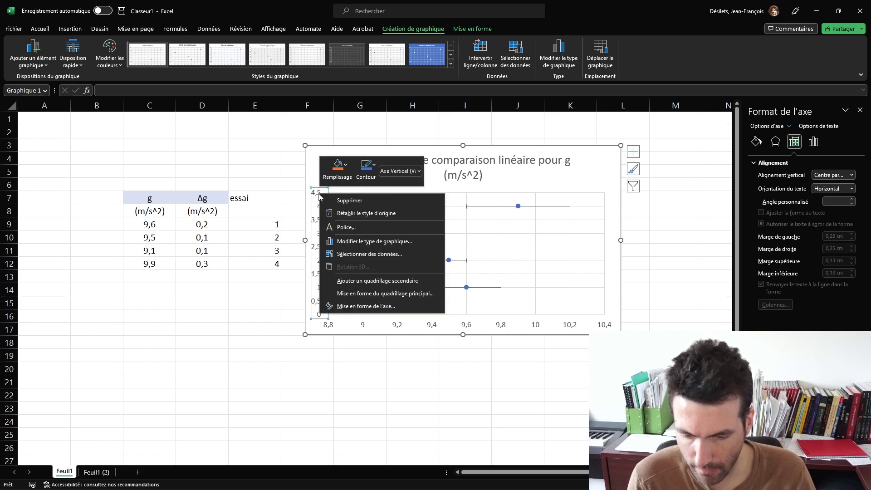
pyautogui.click(355, 305)
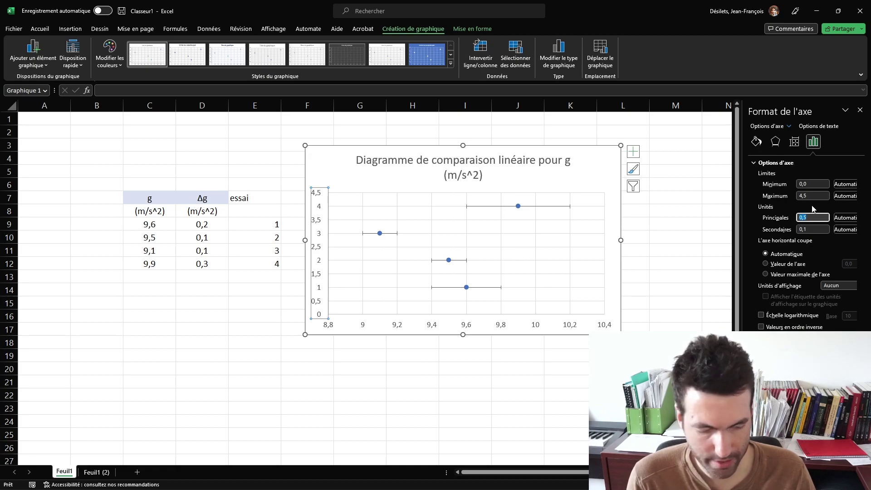
pyautogui.press('Return')
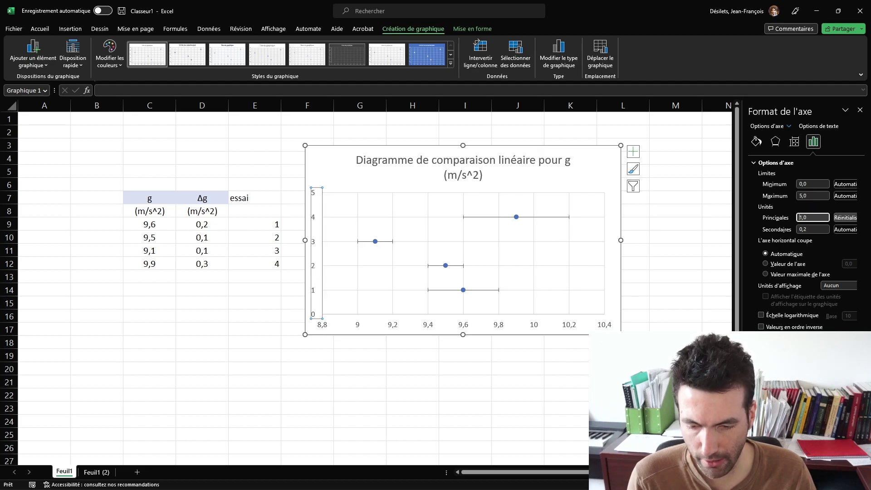
pyautogui.click(492, 301)
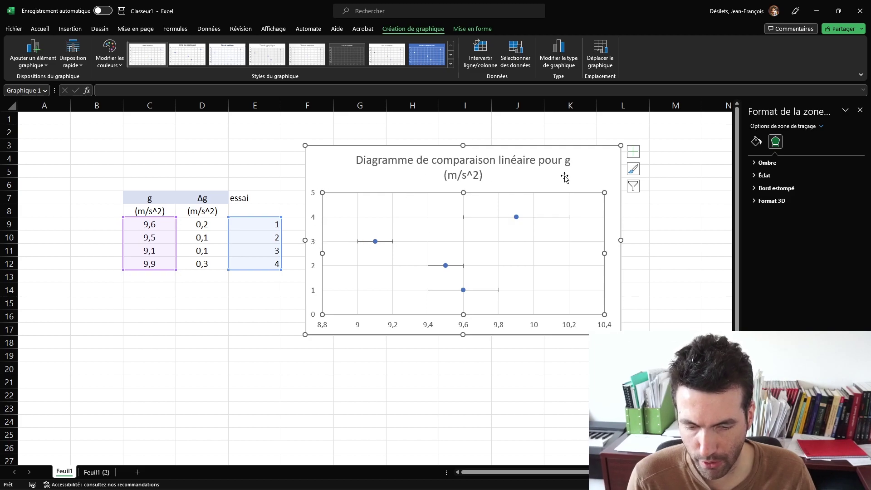
pyautogui.click(675, 276)
pyautogui.press('Down')
pyautogui.press('Down')
pyautogui.press('Down')
pyautogui.press('Down')
pyautogui.press('Down')
pyautogui.press('Down')
pyautogui.press('Down')
pyautogui.press('Down')
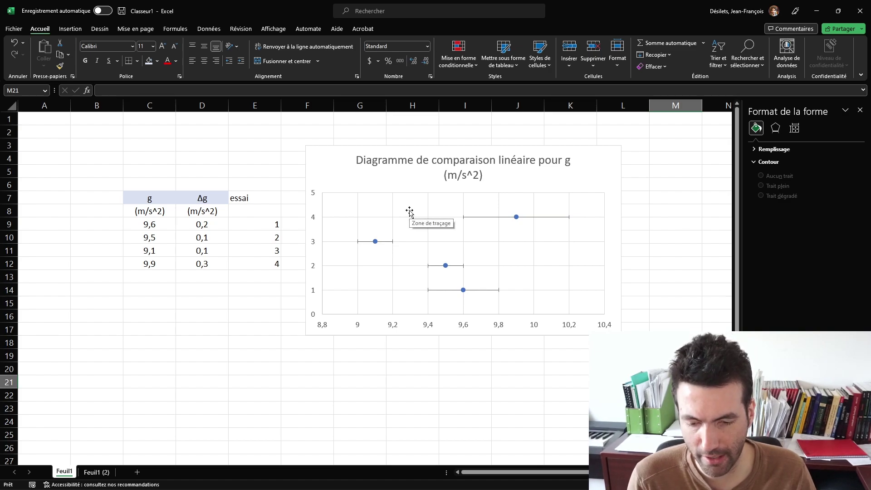
pyautogui.press('Down')
pyautogui.press('Left')
pyautogui.click(242, 290)
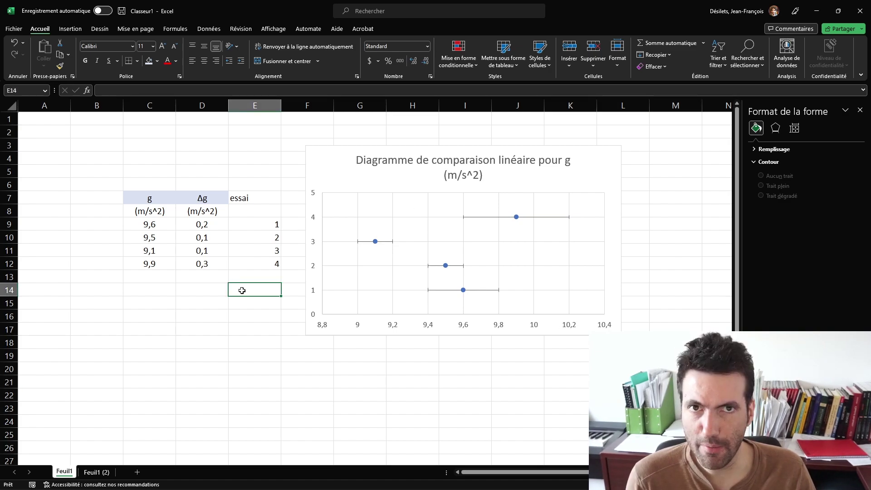
# Change the Δg uncertainty of trial 2 in cell D10 to 0,2
pyautogui.click(203, 239)
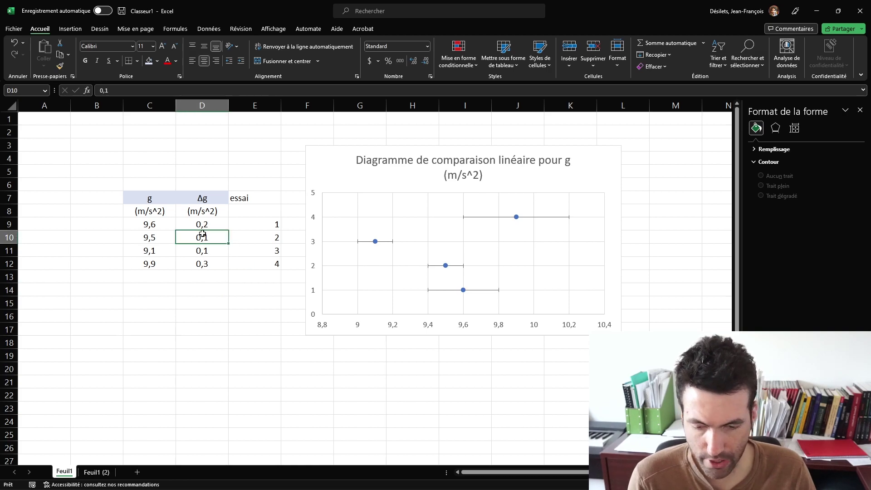
pyautogui.write('0,2')
pyautogui.press('Return')
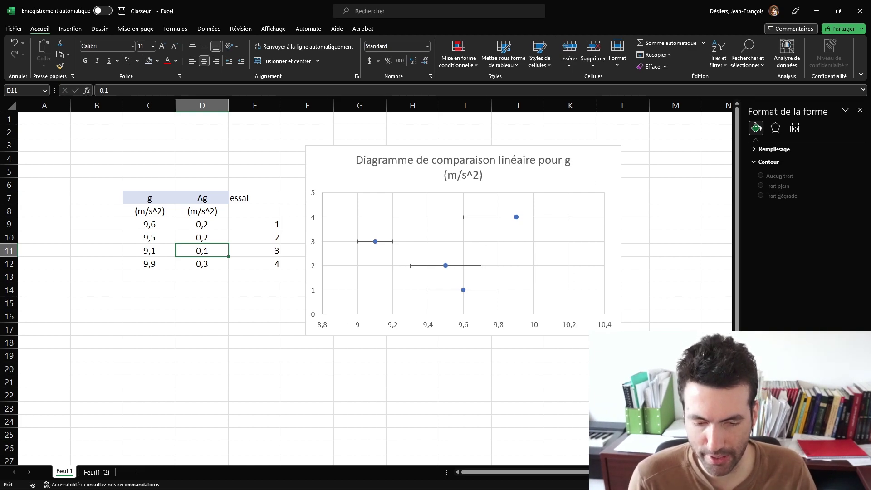
# Deselect the data table and capture a screen snip of the whole linear comparison chart to the clipboard
pyautogui.click(623, 382)
pyautogui.click(675, 395)
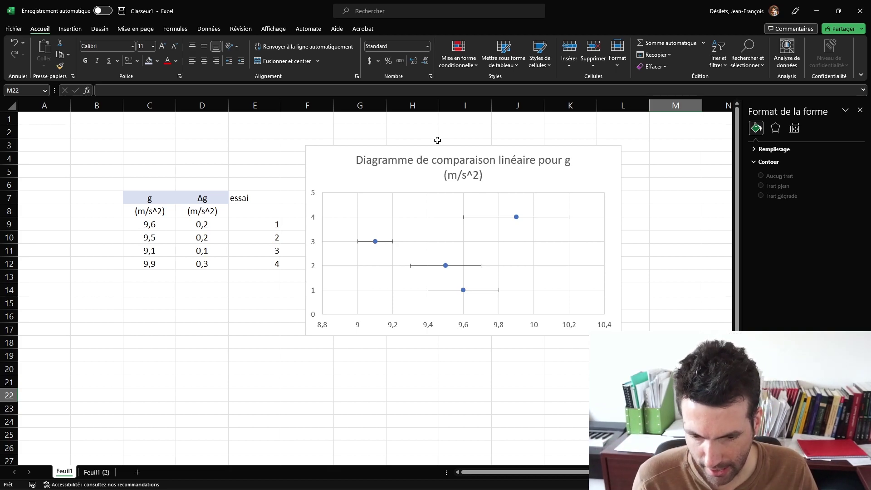
pyautogui.press('super+shift+s')
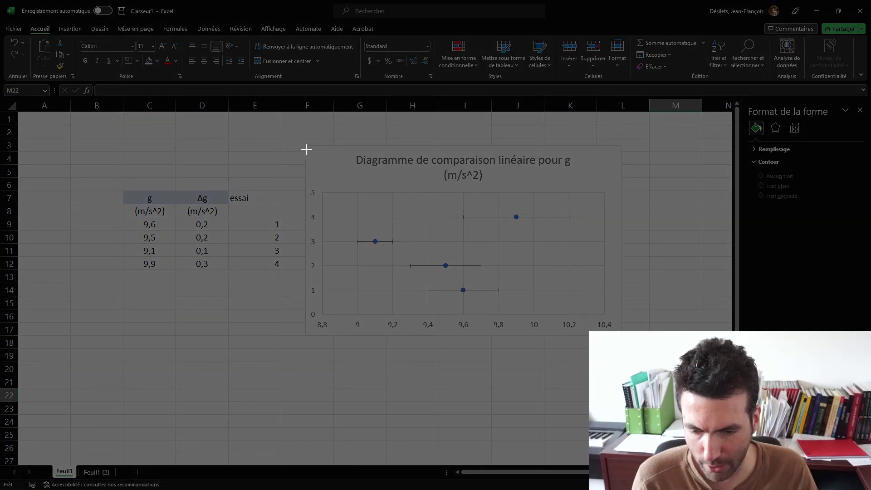
pyautogui.moveTo(307, 148); pyautogui.dragTo(536, 304)
pyautogui.moveTo(613, 327); pyautogui.dragTo(617, 329)
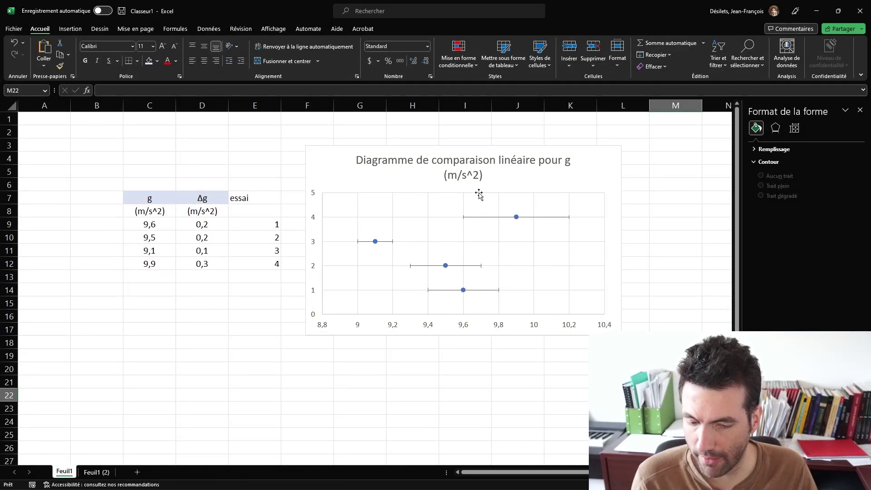